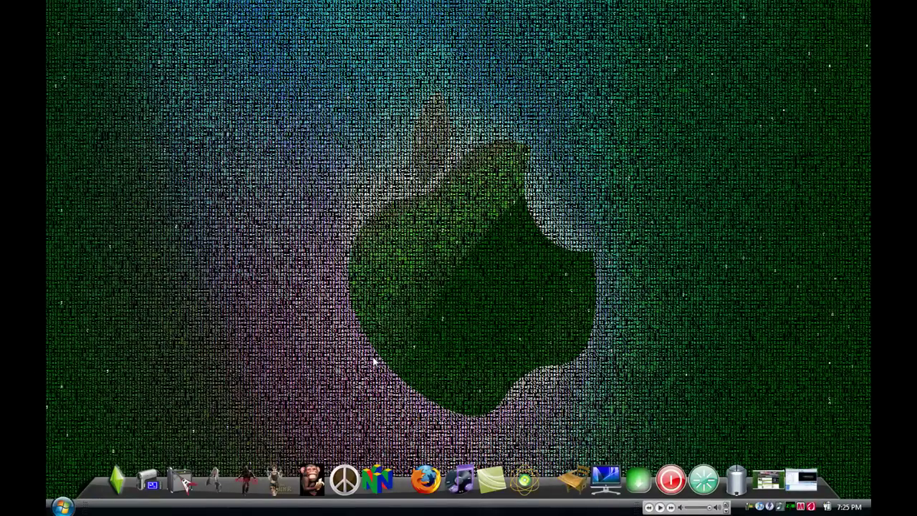
Open the Desktop folder and start a new shortcut from its New > Shortcut menu.
{"action": "left_click", "coordinate": [63, 506]}
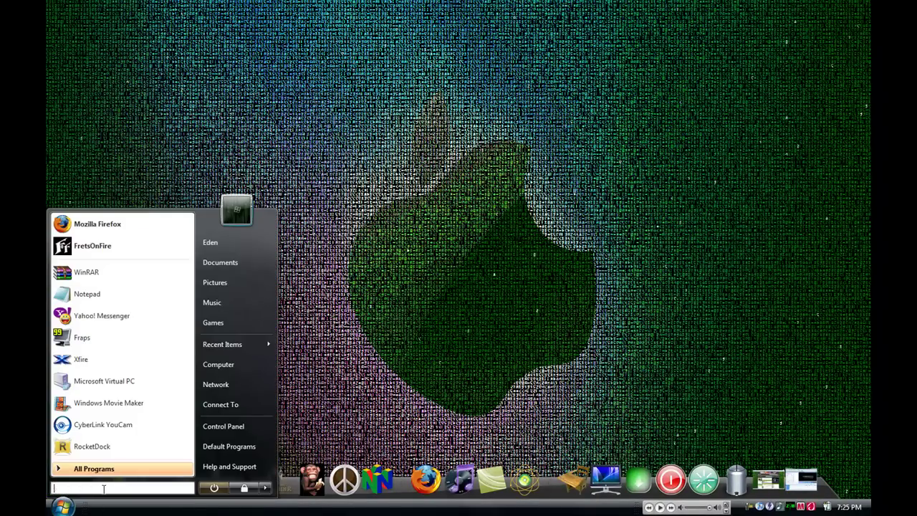
{"action": "left_click", "coordinate": [424, 410]}
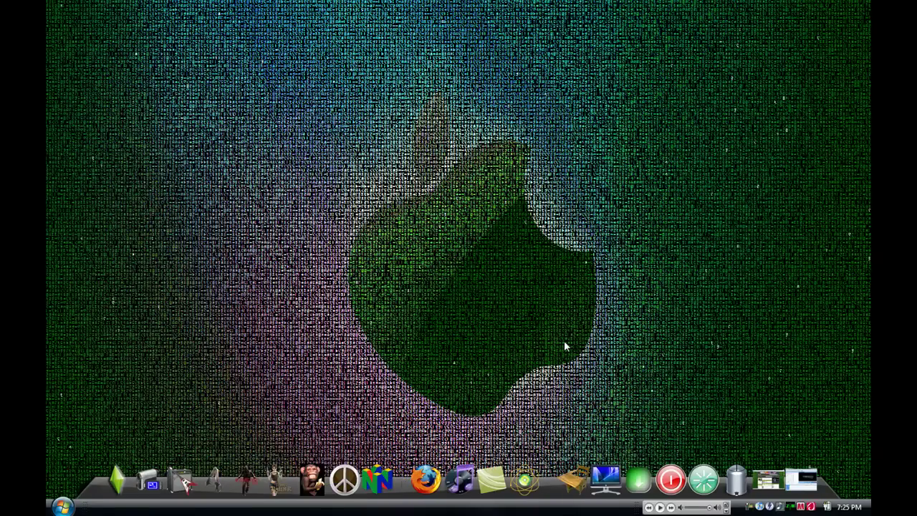
{"action": "left_click", "coordinate": [571, 469]}
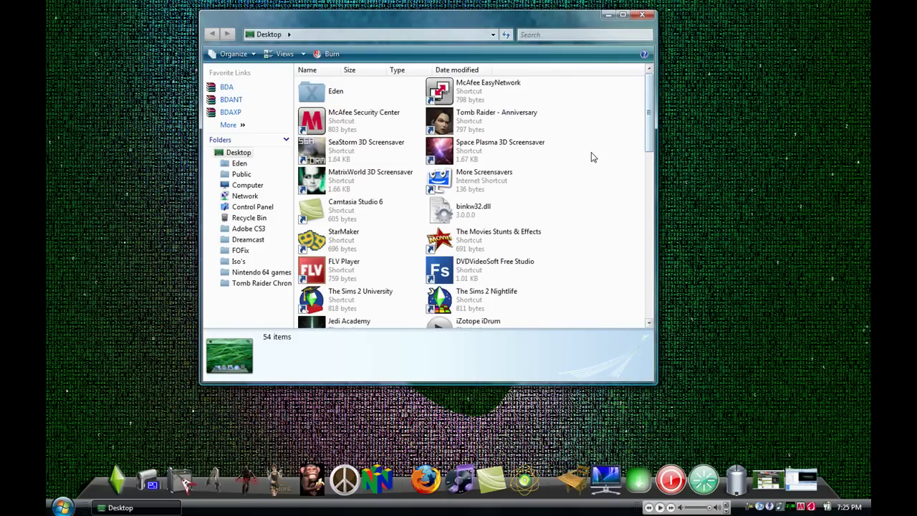
{"action": "right_click", "coordinate": [592, 156]}
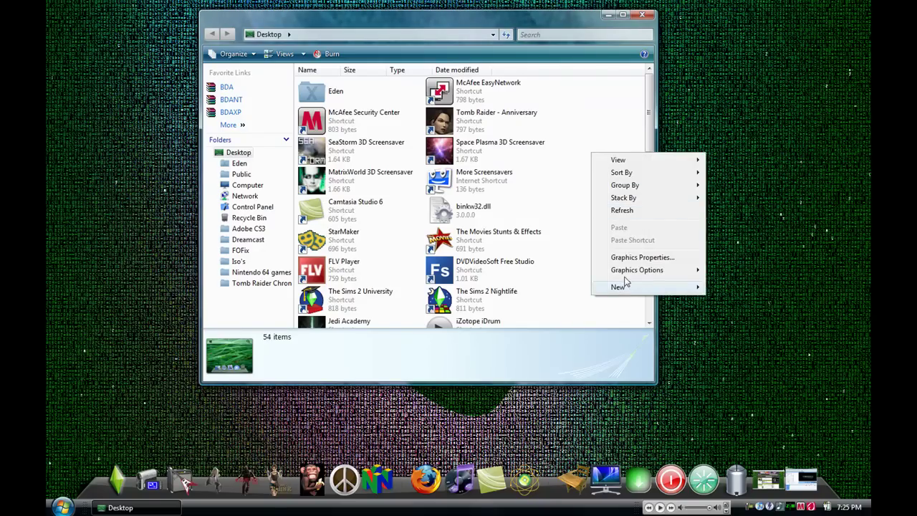
{"action": "mouse_move", "coordinate": [620, 290]}
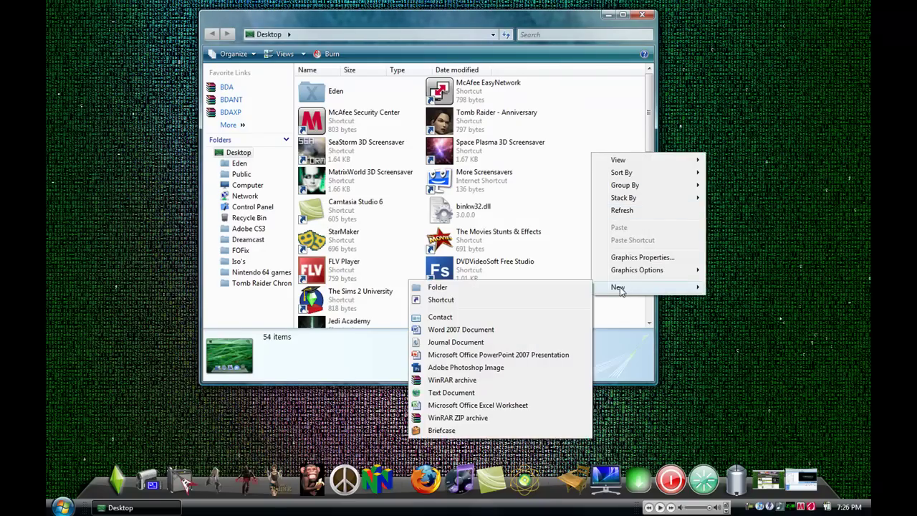
{"action": "left_click", "coordinate": [512, 299]}
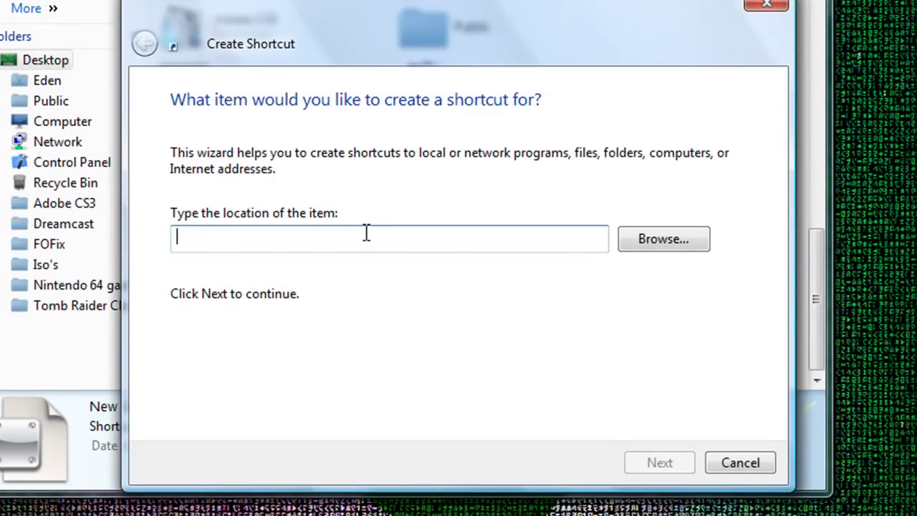
Enter Shutdown -s -t 30 -c "Torjan Virus Activated" as the shortcut location and go to naming.
{"action": "type", "text": "Shutdown"}
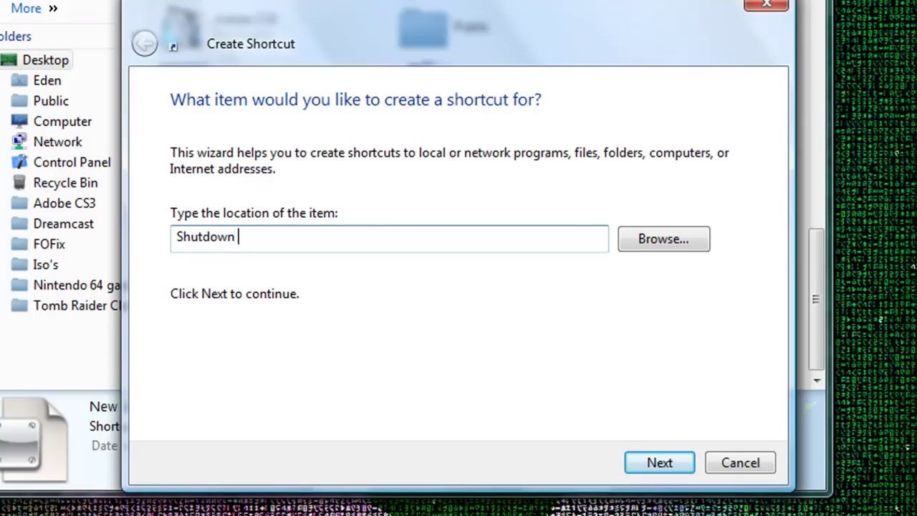
{"action": "type", "text": " -"}
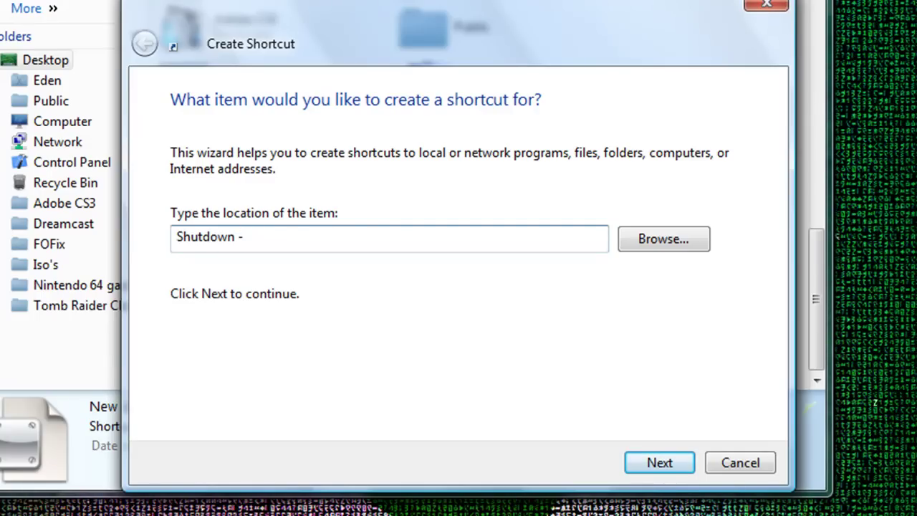
{"action": "type", "text": "s -"}
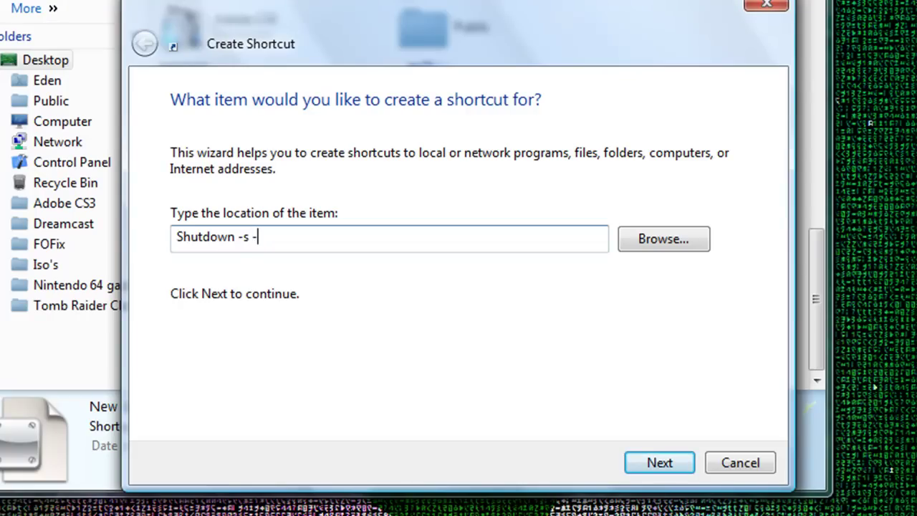
{"action": "type", "text": "t"}
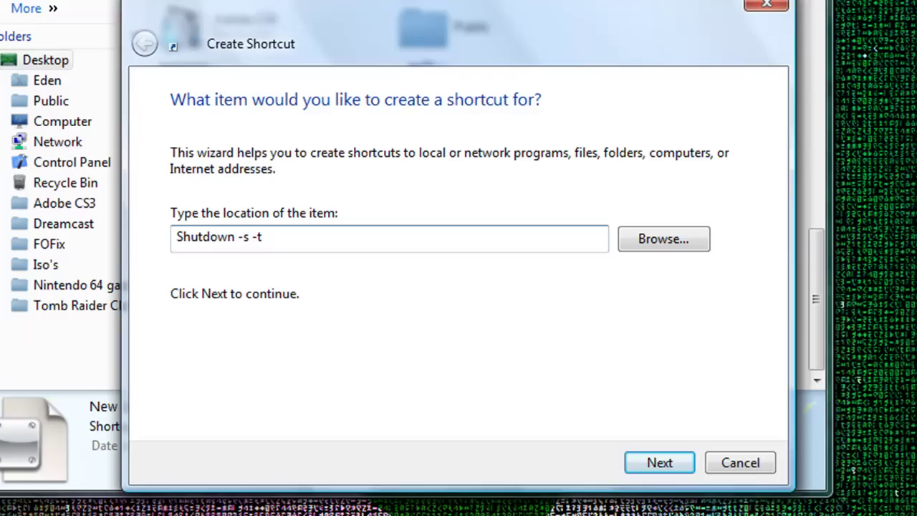
{"action": "type", "text": " 30 "}
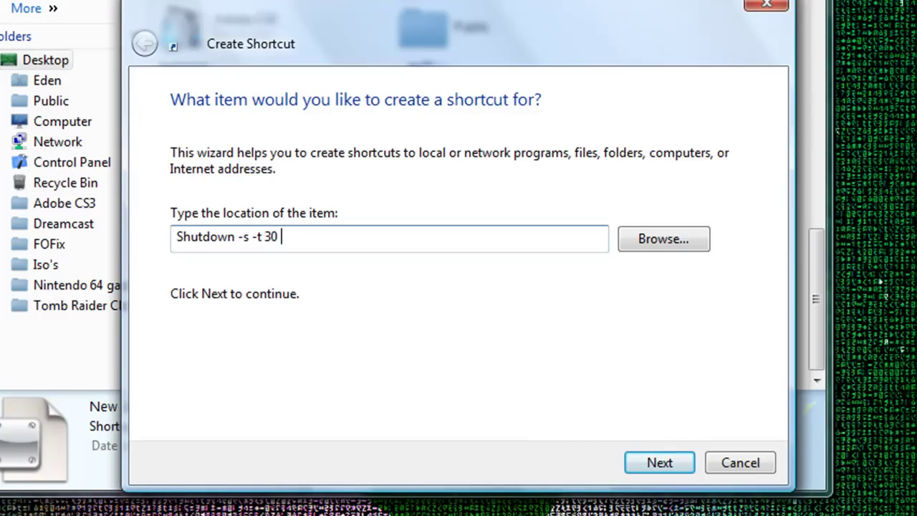
{"action": "type", "text": "-c"}
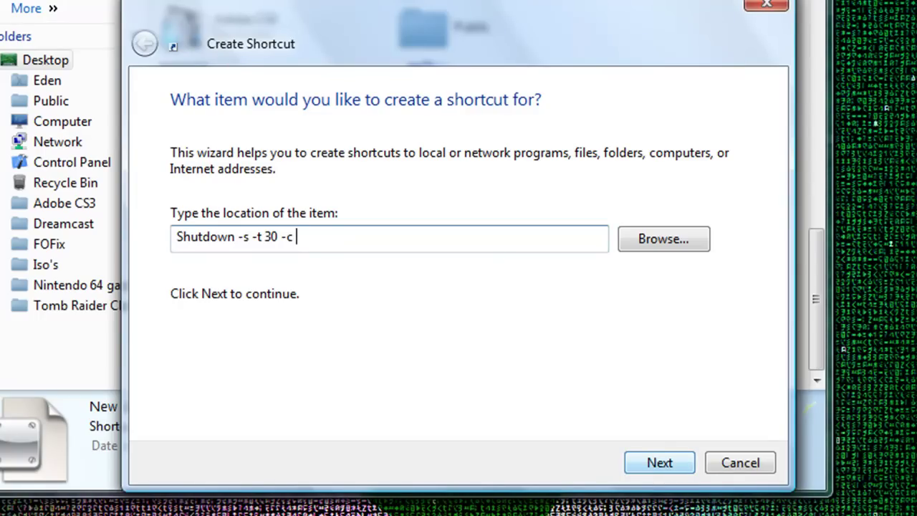
{"action": "type", "text": " \"Torjan Virus Ac"}
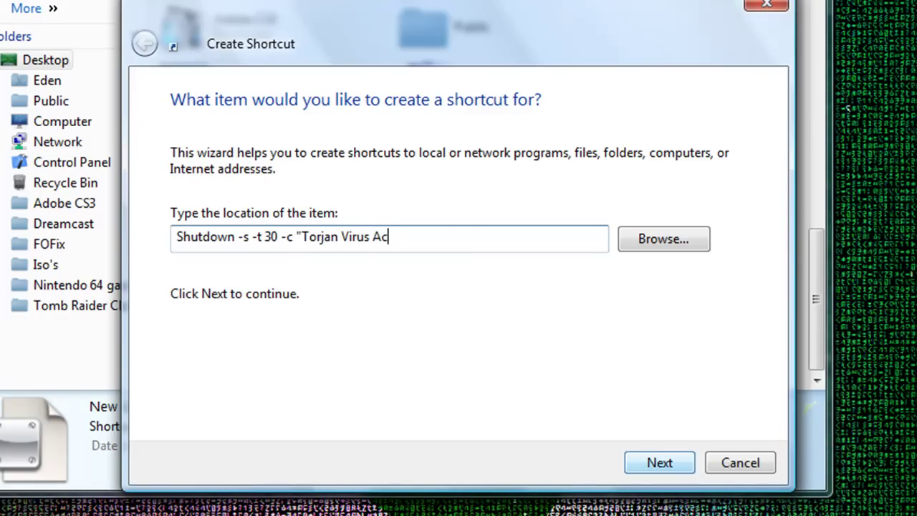
{"action": "type", "text": "tivated\""}
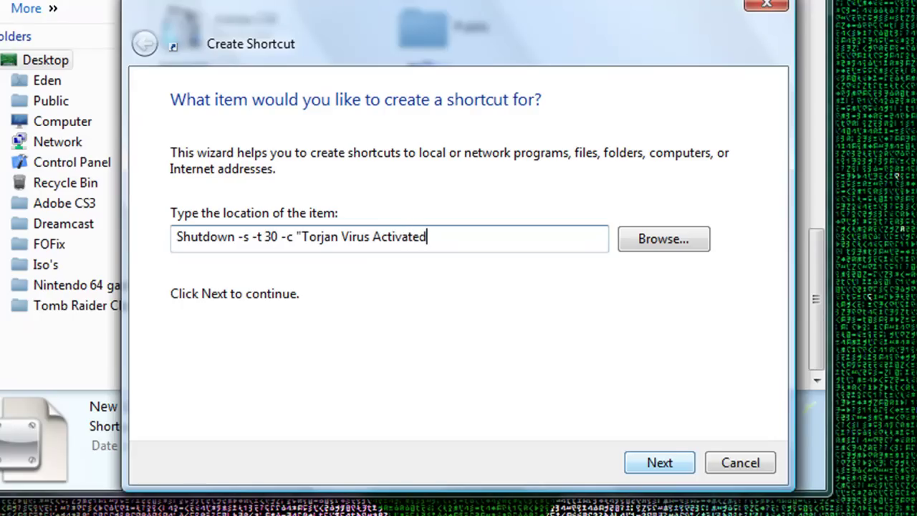
{"action": "left_click", "coordinate": [658, 464]}
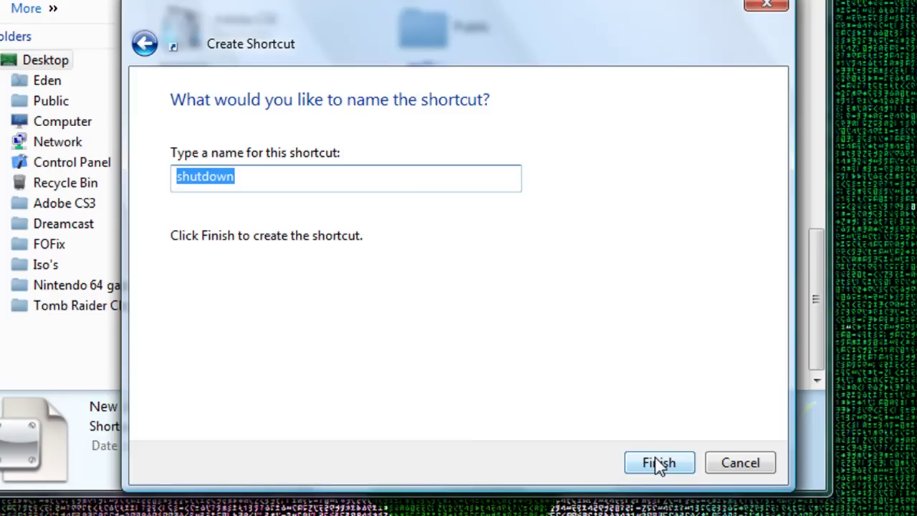
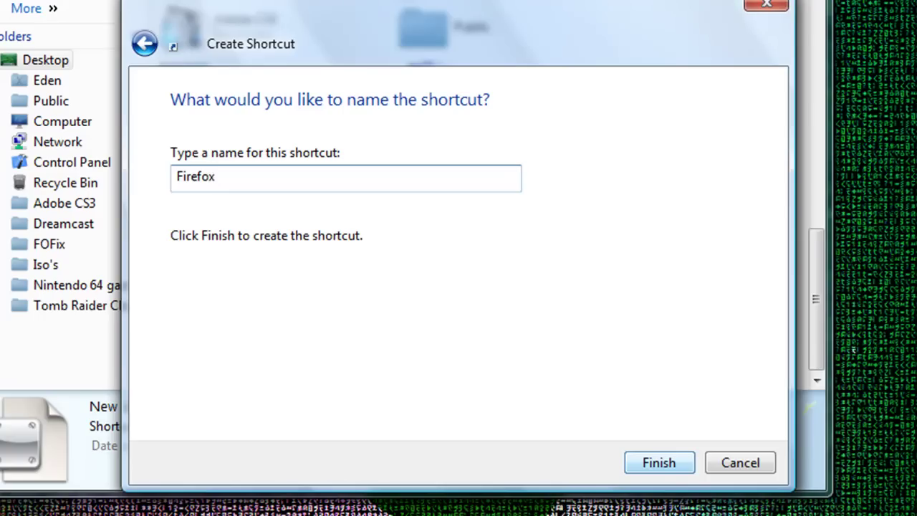
Finish creating the Firefox shortcut on the Desktop and deselect it.
{"action": "left_click", "coordinate": [628, 462]}
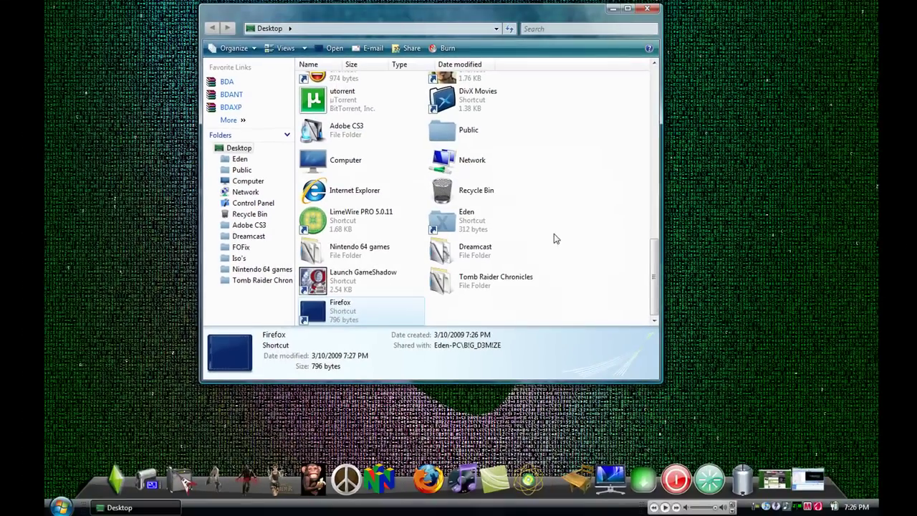
{"action": "left_click", "coordinate": [490, 317]}
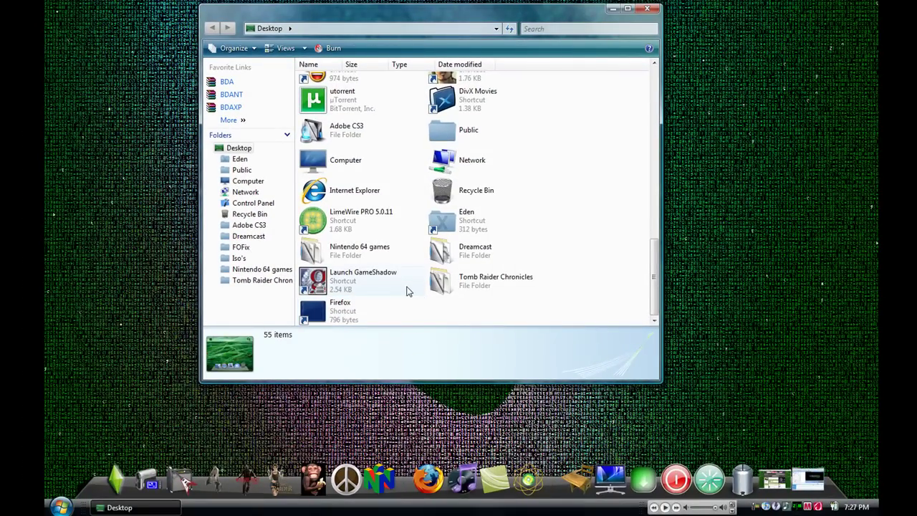
Test the Firefox shortcut and dismiss its fake 'Torjan Virus Activated' logoff warning.
{"action": "double_click", "coordinate": [341, 318]}
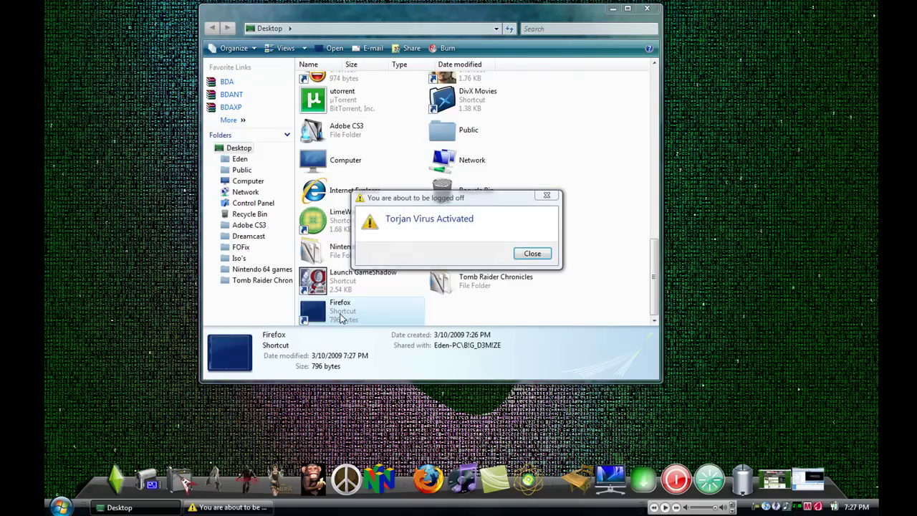
{"action": "left_click", "coordinate": [529, 256]}
{"action": "key", "text": "super"}
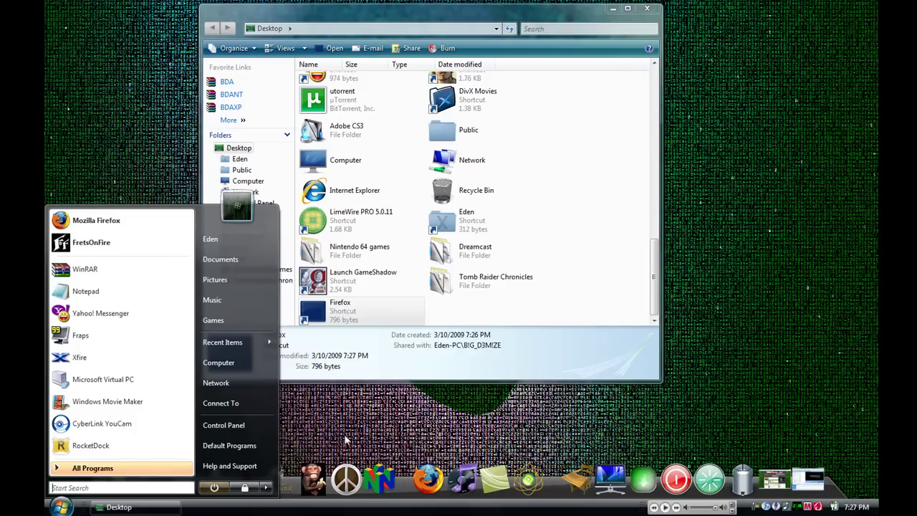
Cancel the pending logoff with shutdown -a in Command Prompt, then close the console.
{"action": "type", "text": "cm"}
{"action": "key", "text": "Return"}
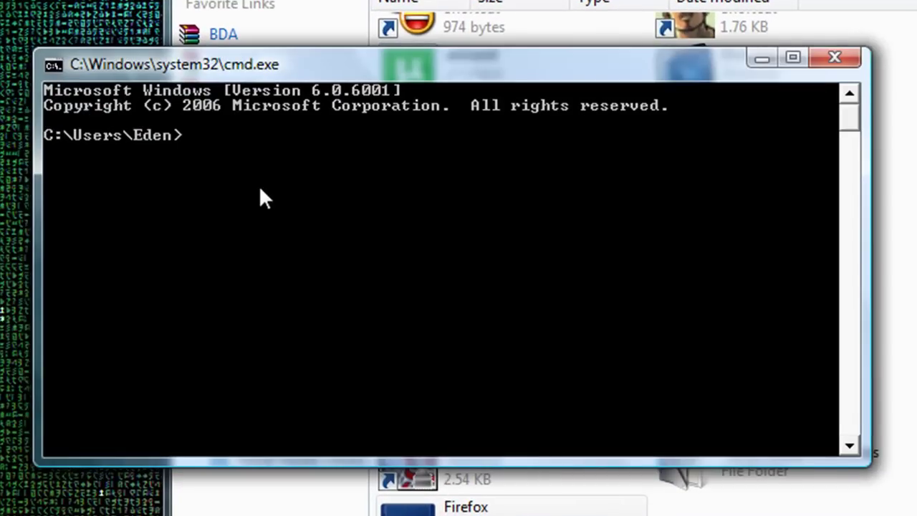
{"action": "type", "text": "shut"}
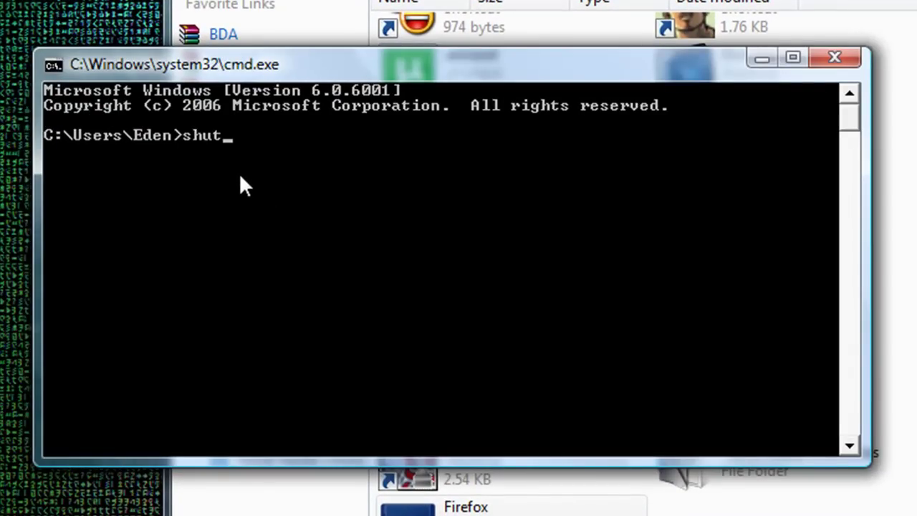
{"action": "type", "text": "down -a"}
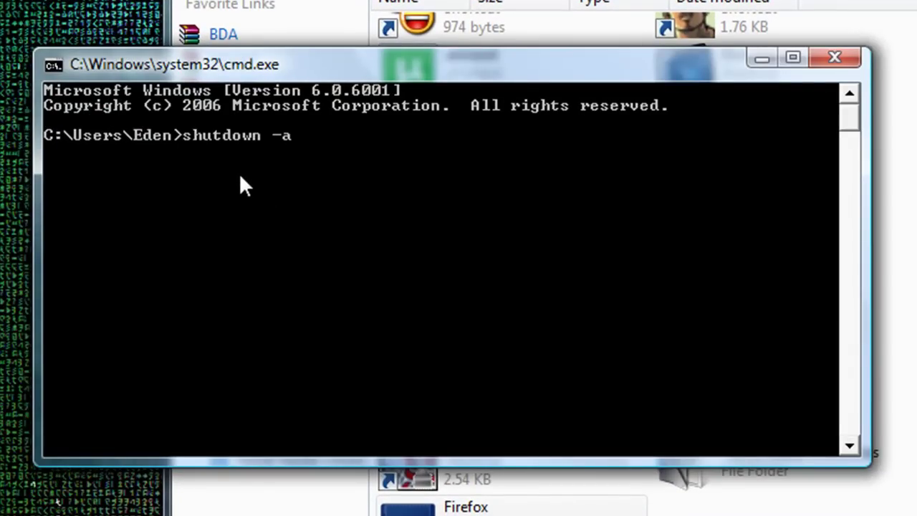
{"action": "key", "text": "Return"}
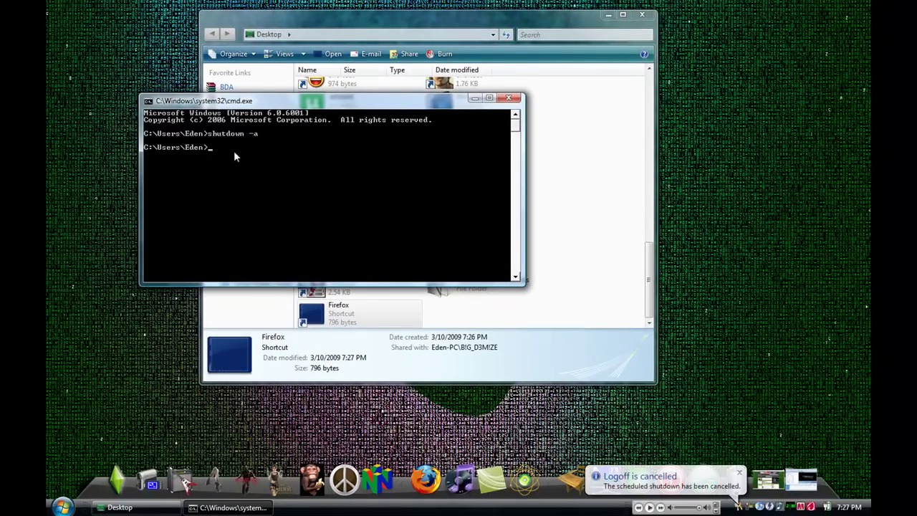
{"action": "left_click", "coordinate": [740, 473]}
{"action": "left_click", "coordinate": [508, 98]}
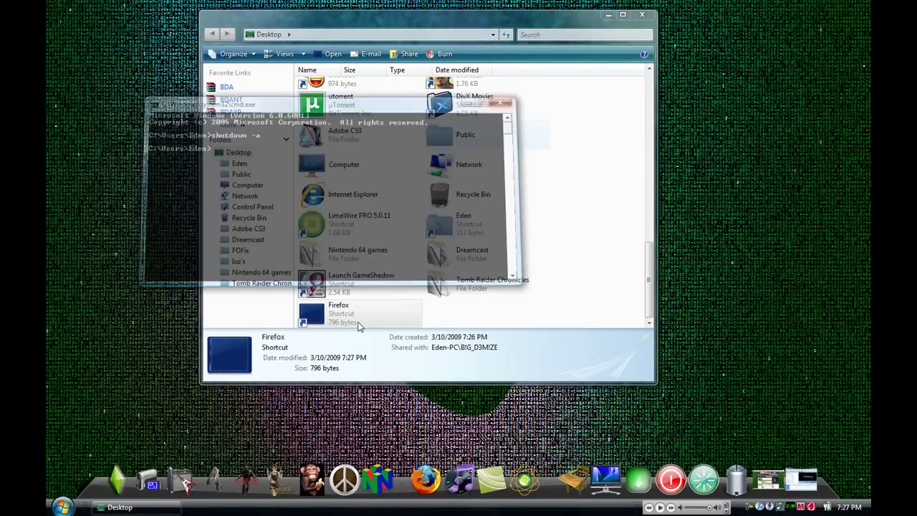
{"action": "right_click", "coordinate": [346, 320]}
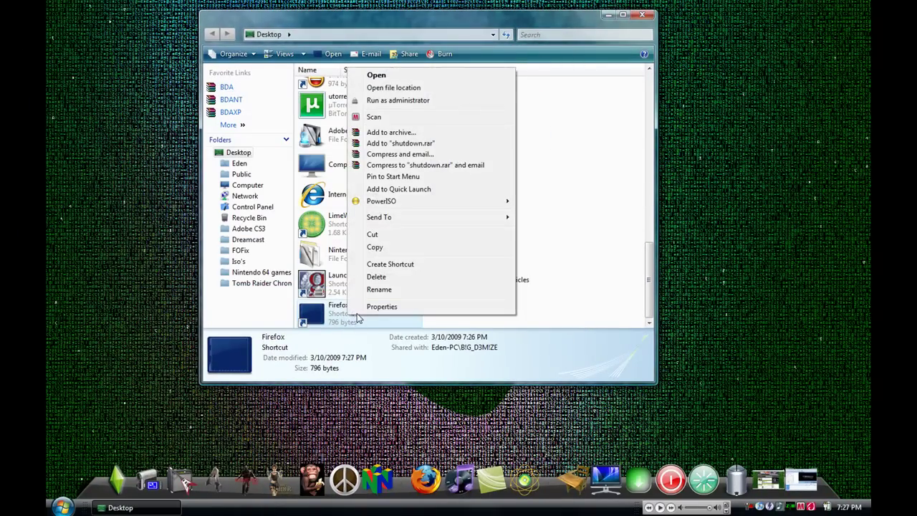
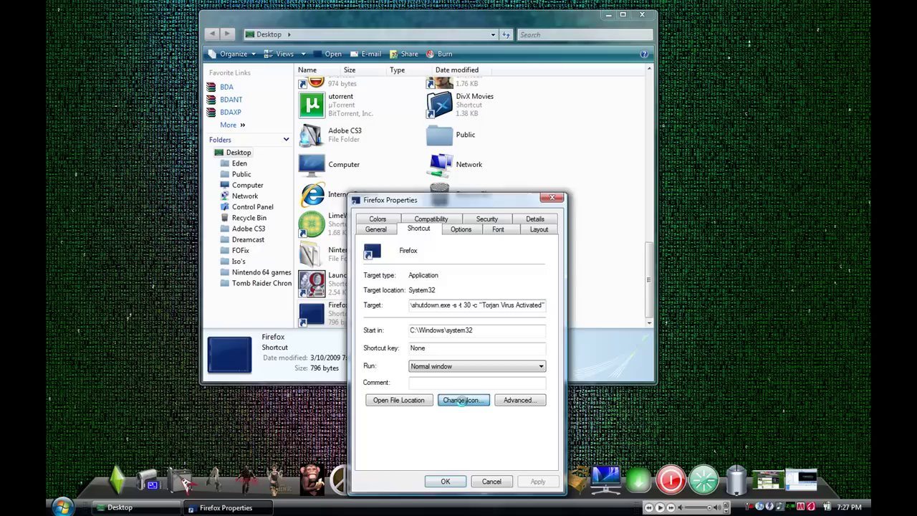
Browse the available icons, then close the icon picker and the shortcut's Properties without changes.
{"action": "left_click", "coordinate": [543, 260]}
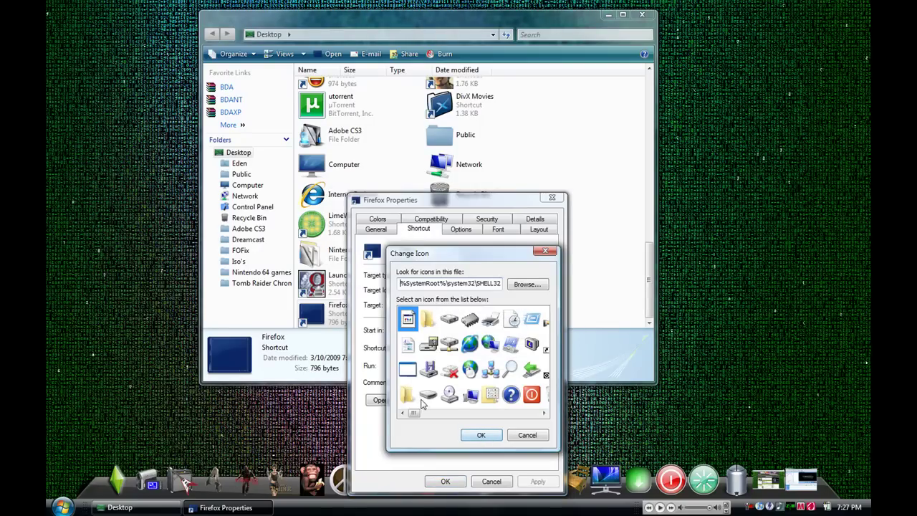
{"action": "left_click", "coordinate": [425, 414]}
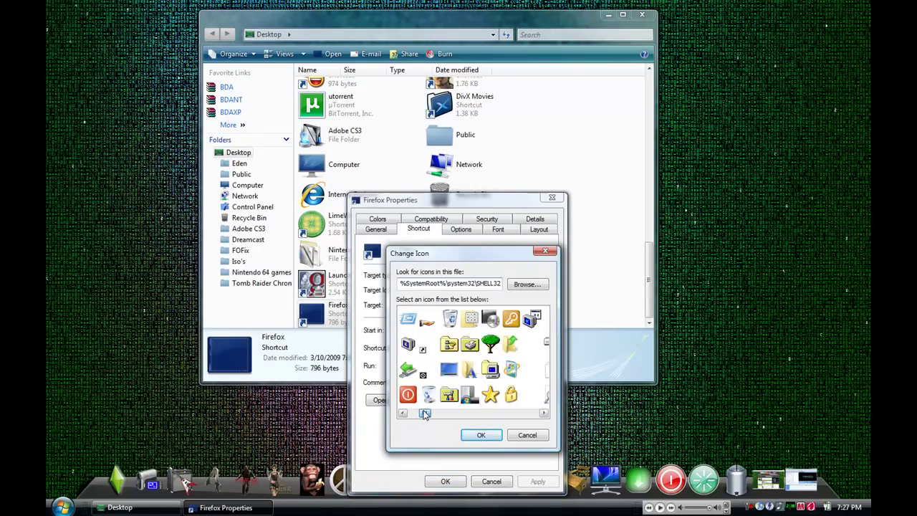
{"action": "left_click_drag", "start_coordinate": [425, 414], "coordinate": [438, 414]}
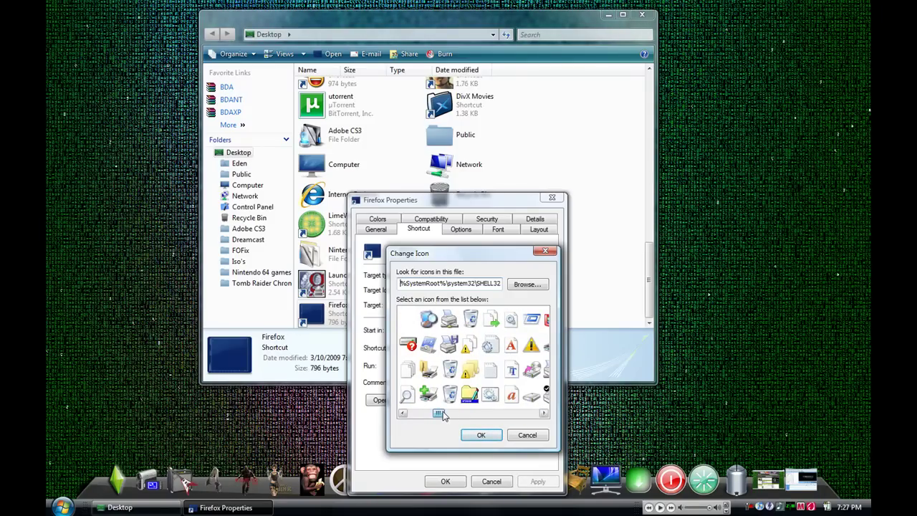
{"action": "left_click_drag", "start_coordinate": [442, 415], "coordinate": [517, 416]}
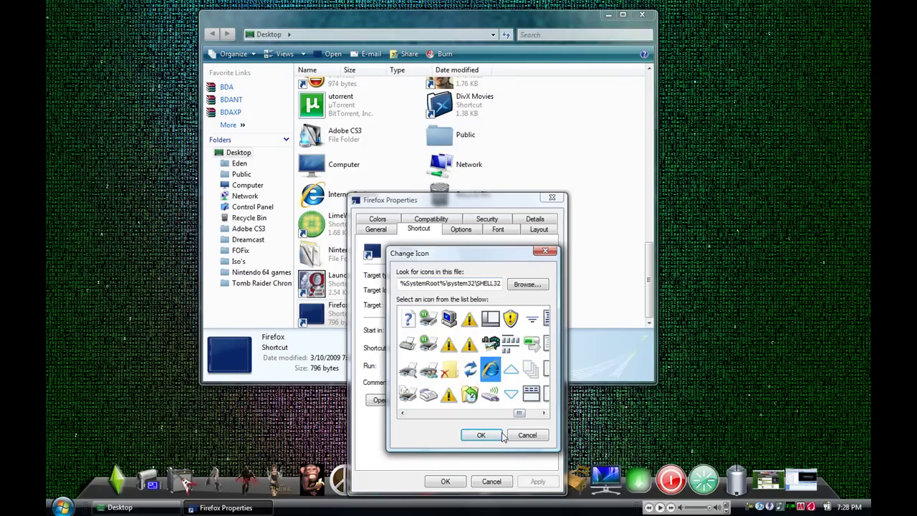
{"action": "left_click", "coordinate": [524, 436]}
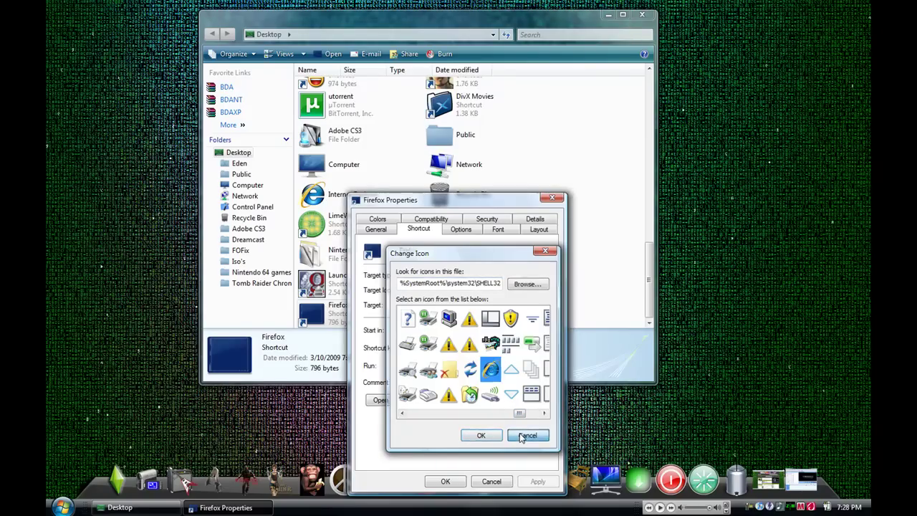
{"action": "left_click", "coordinate": [493, 483]}
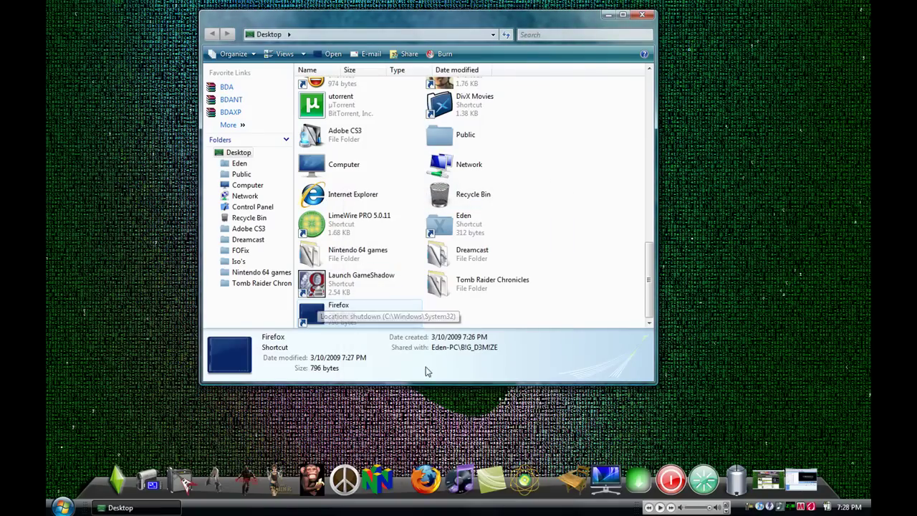
Swap the old Firefox dock item for the fake Firefox shortcut and minimize the Desktop window.
{"action": "left_click_drag", "start_coordinate": [425, 466], "coordinate": [160, 264]}
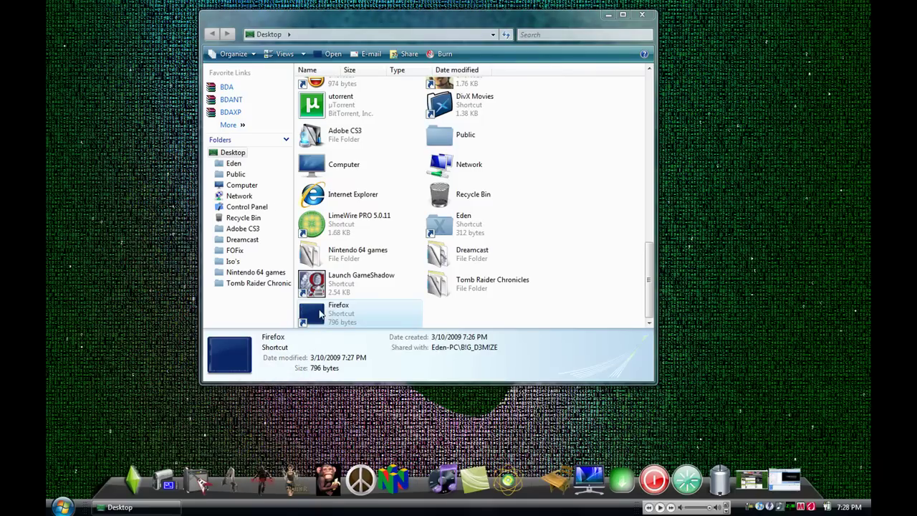
{"action": "left_click_drag", "start_coordinate": [467, 429], "coordinate": [423, 467]}
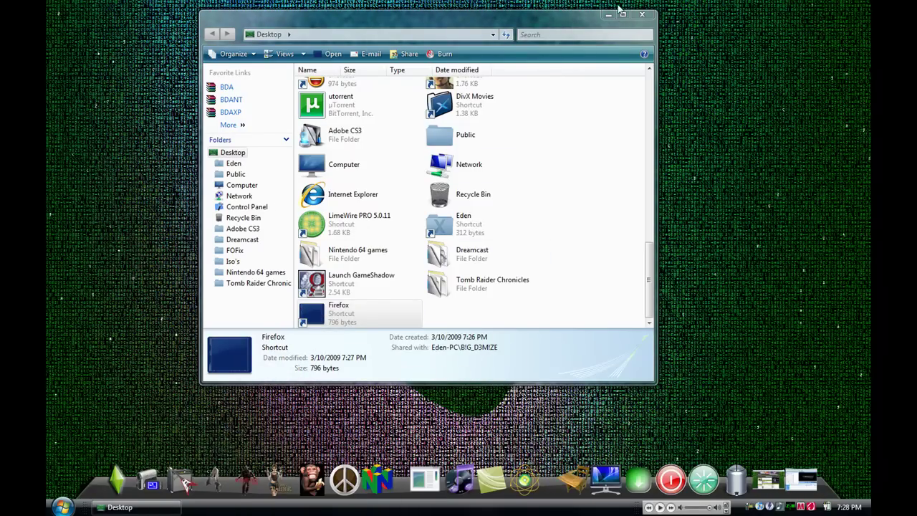
{"action": "left_click", "coordinate": [609, 15]}
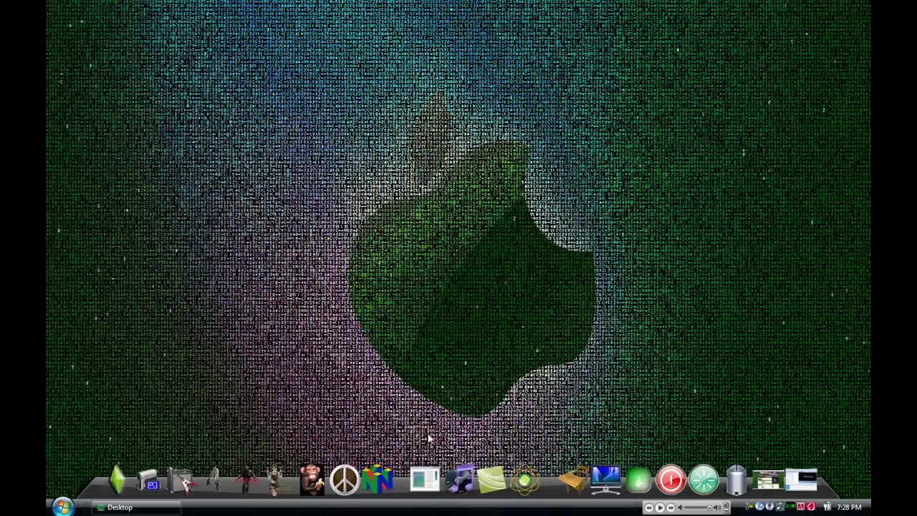
Set the new dock item's icon to firefox.png in RocketDock's Icon Settings.
{"action": "right_click", "coordinate": [424, 479]}
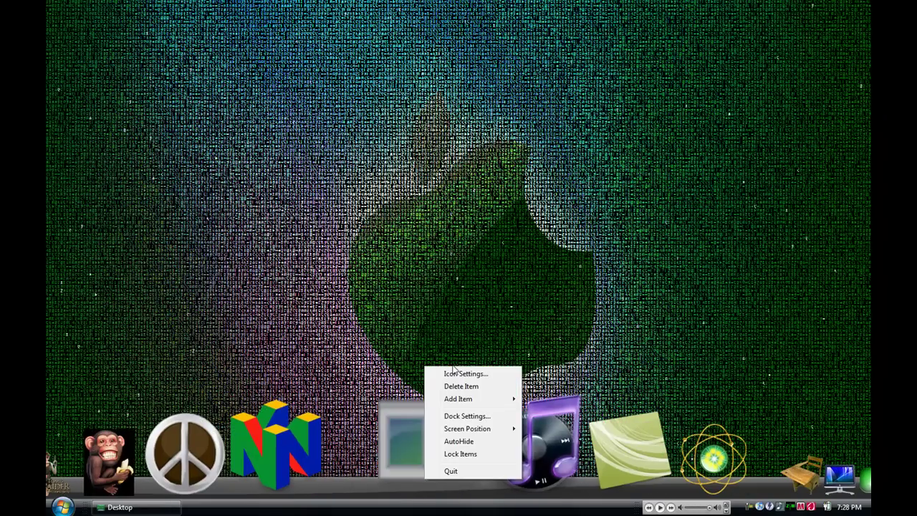
{"action": "left_click", "coordinate": [450, 373]}
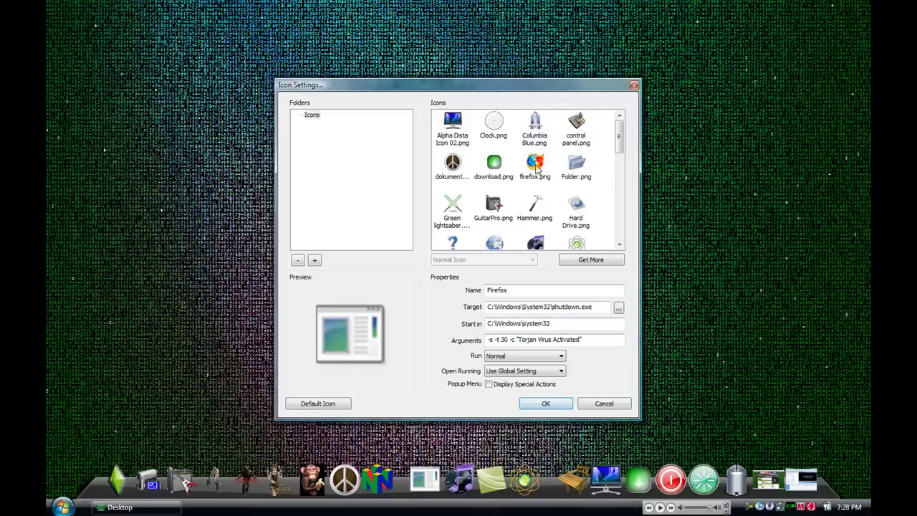
{"action": "left_click", "coordinate": [536, 165]}
{"action": "left_click", "coordinate": [546, 404]}
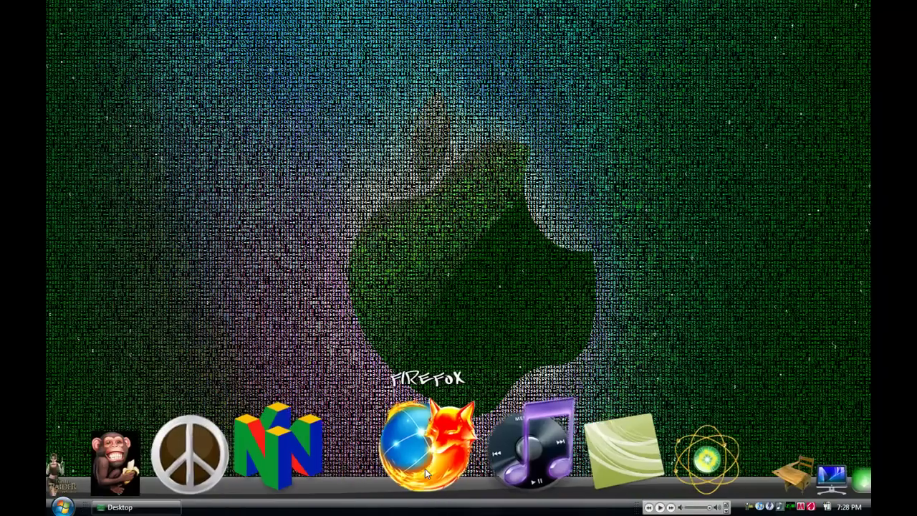
Launch the fake Firefox dock item and dismiss the 'Torjan Virus Activated' logoff warning.
{"action": "left_click", "coordinate": [424, 465]}
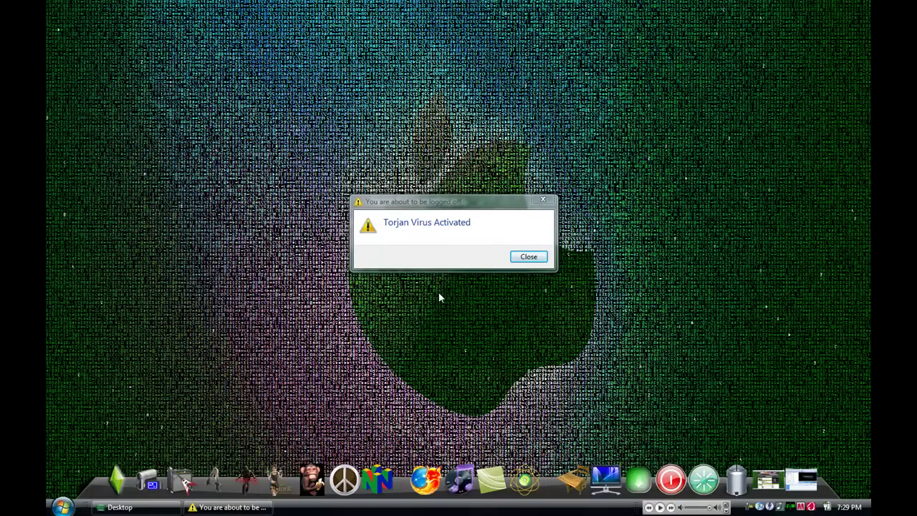
{"action": "left_click", "coordinate": [258, 507]}
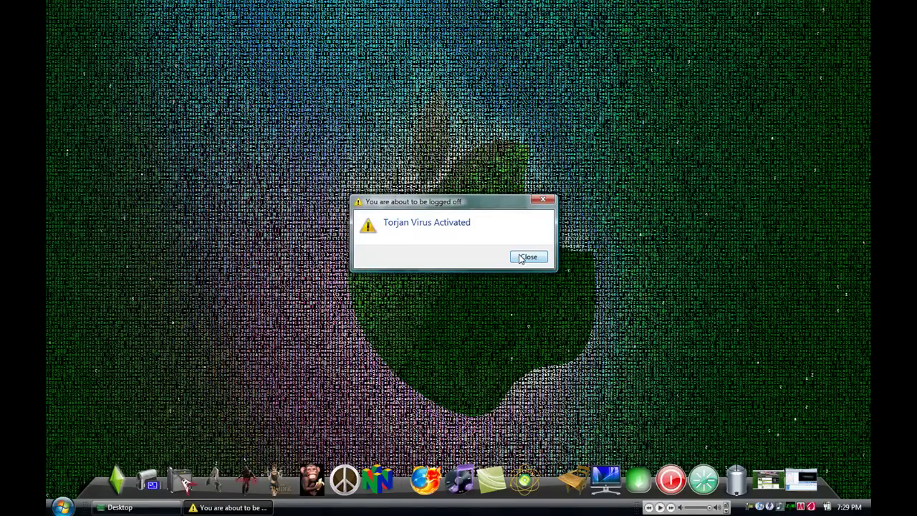
{"action": "left_click", "coordinate": [521, 258]}
Run shutdown -a in a cmd console to cancel the scheduled logoff, then close the console.
{"action": "left_click", "coordinate": [50, 513]}
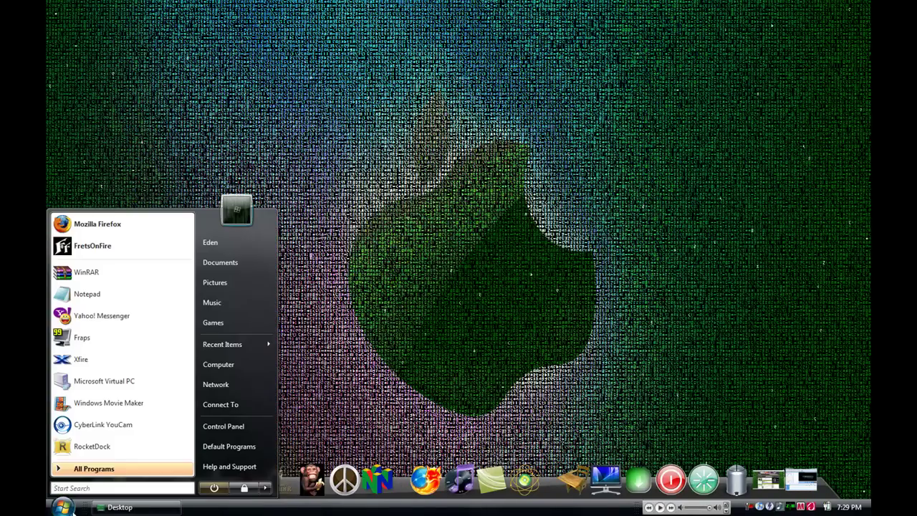
{"action": "type", "text": "cmd"}
{"action": "key", "text": "Return"}
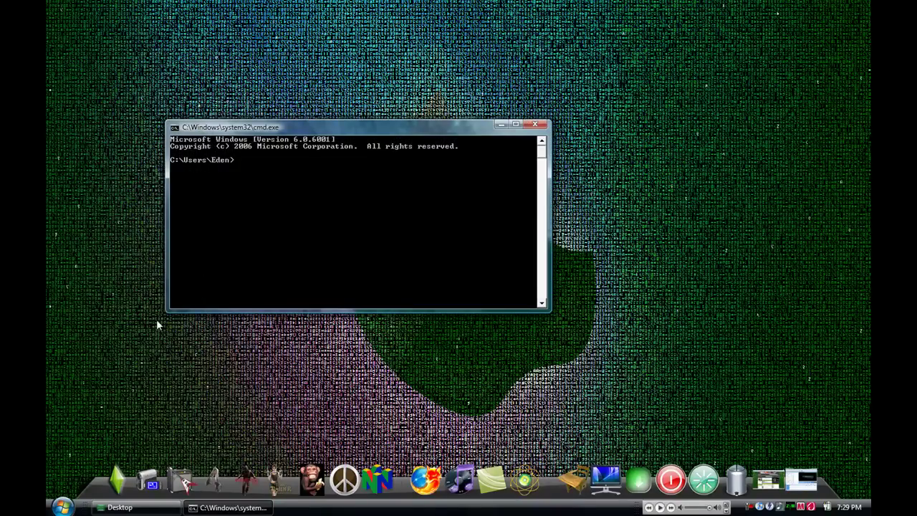
{"action": "type", "text": "shutdown -a"}
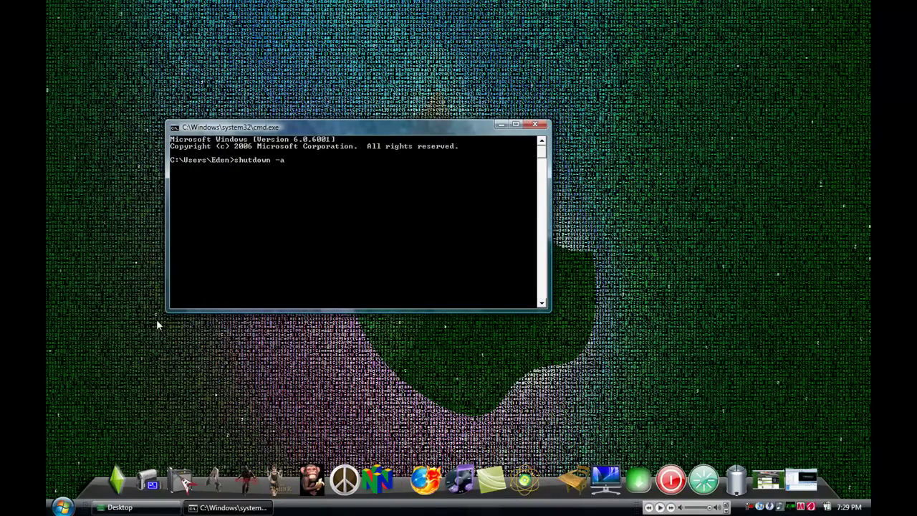
{"action": "key", "text": "Return"}
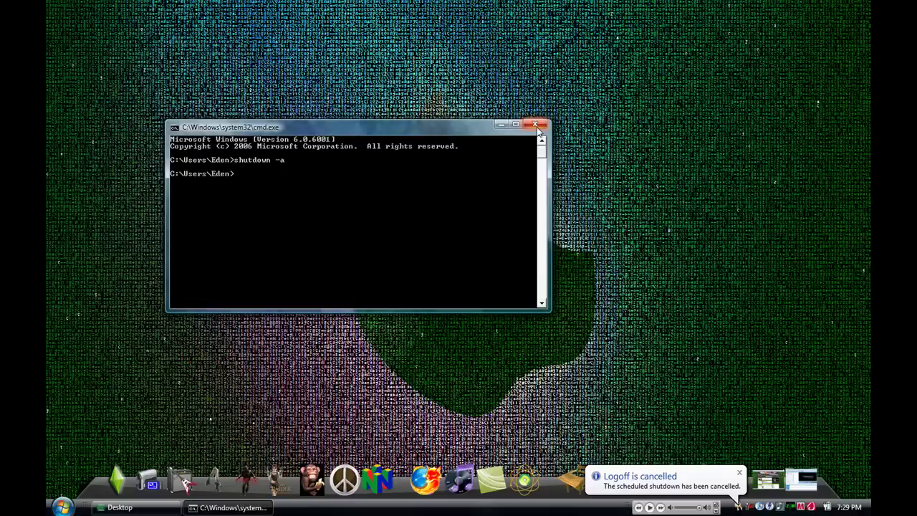
{"action": "left_click", "coordinate": [536, 126]}
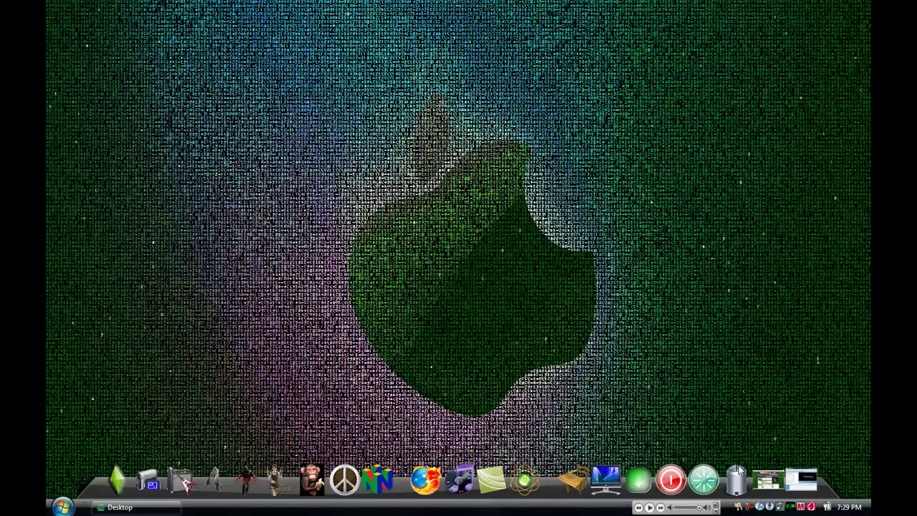